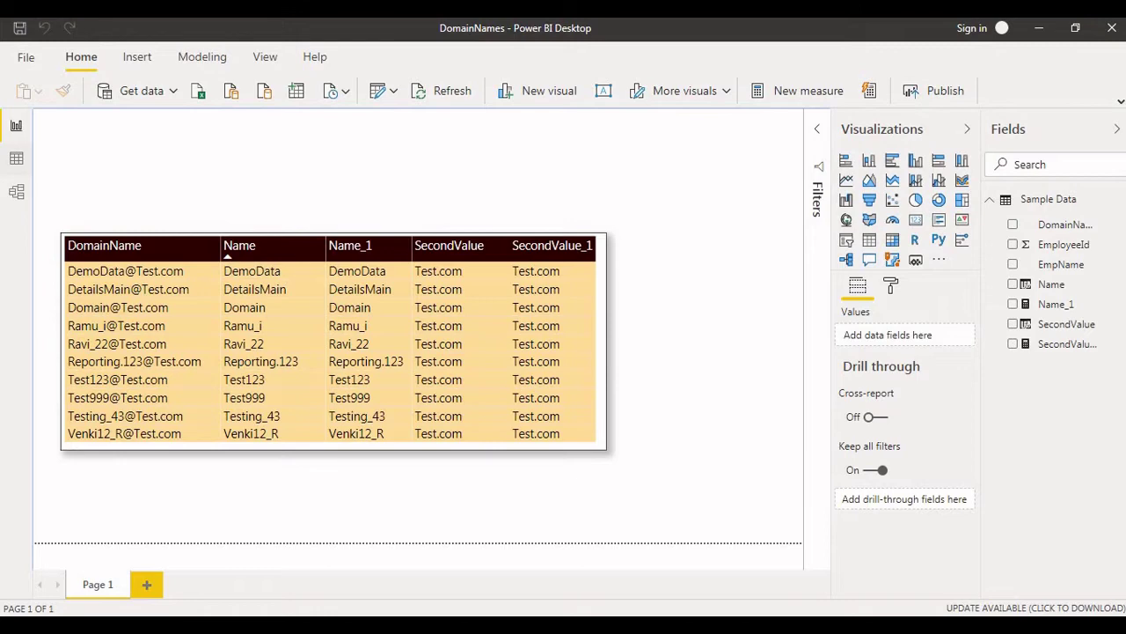
Examine the DomainName column of the Sample Data table in Data view, and return to the report page
left_click(16, 157)
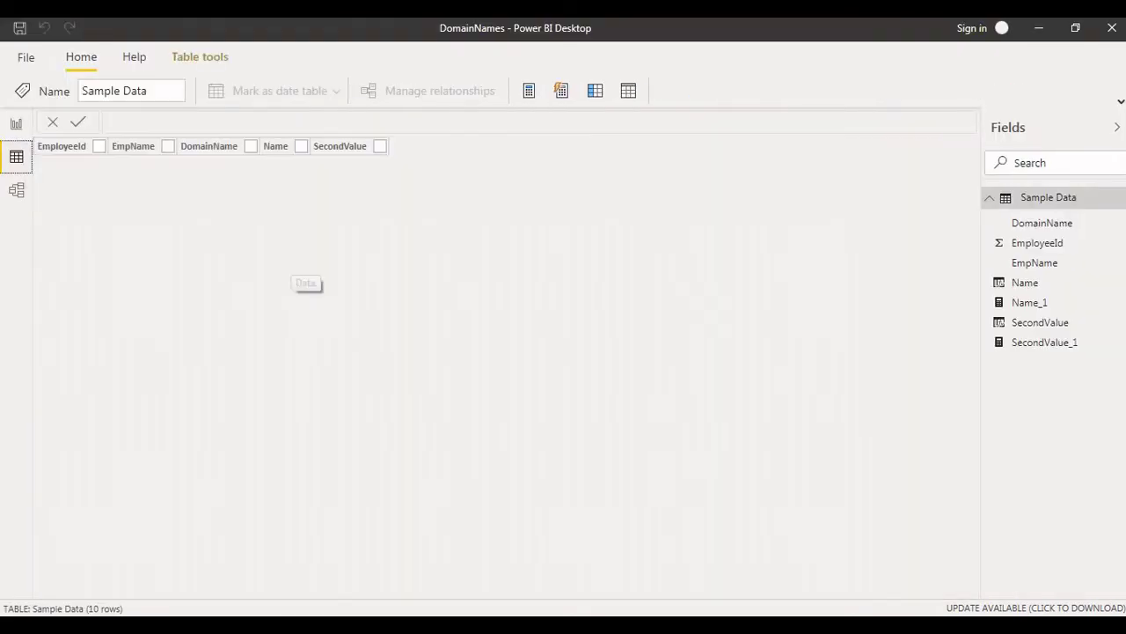
left_click(1042, 223)
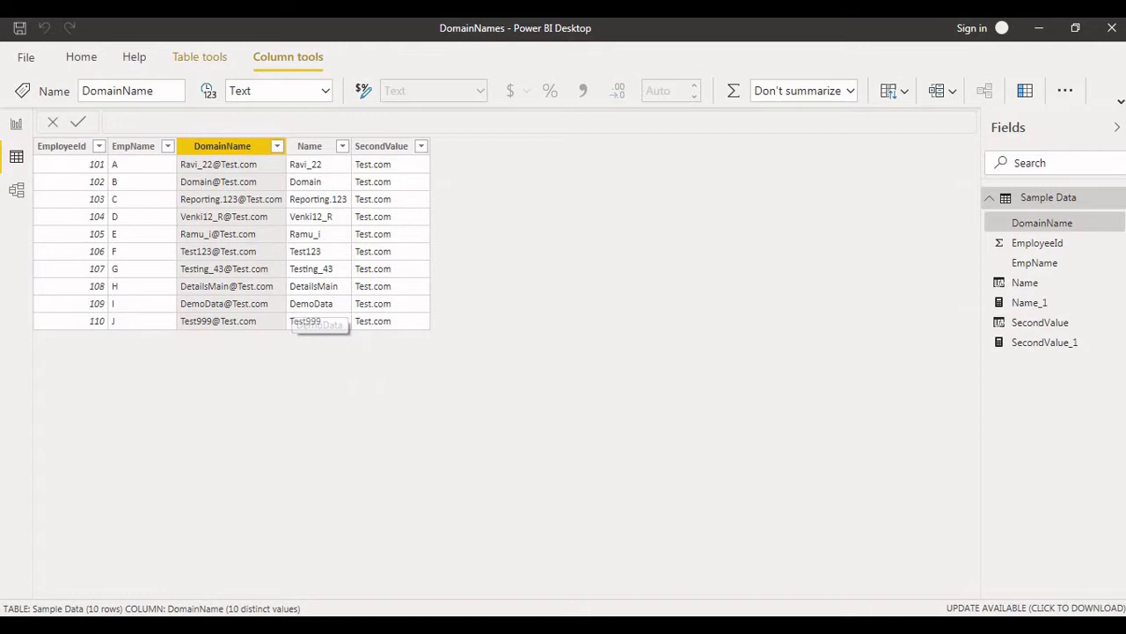
left_click(16, 124)
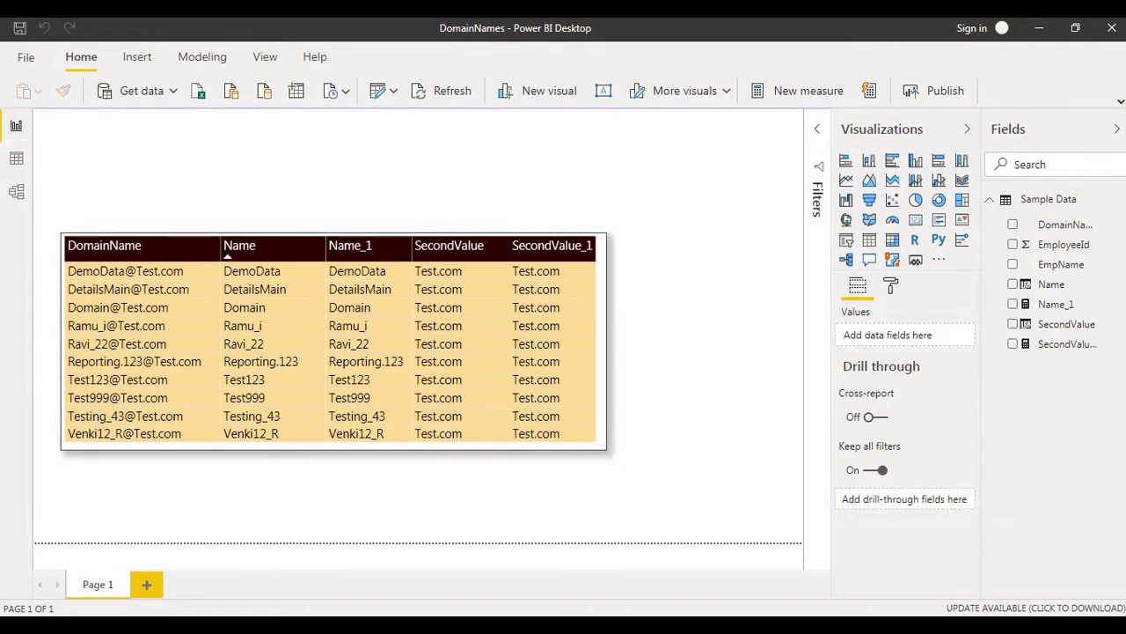
double_click(707, 342)
Display the DAX formula of the Name calculated column in Data view with enlarged formula text
left_click(16, 158)
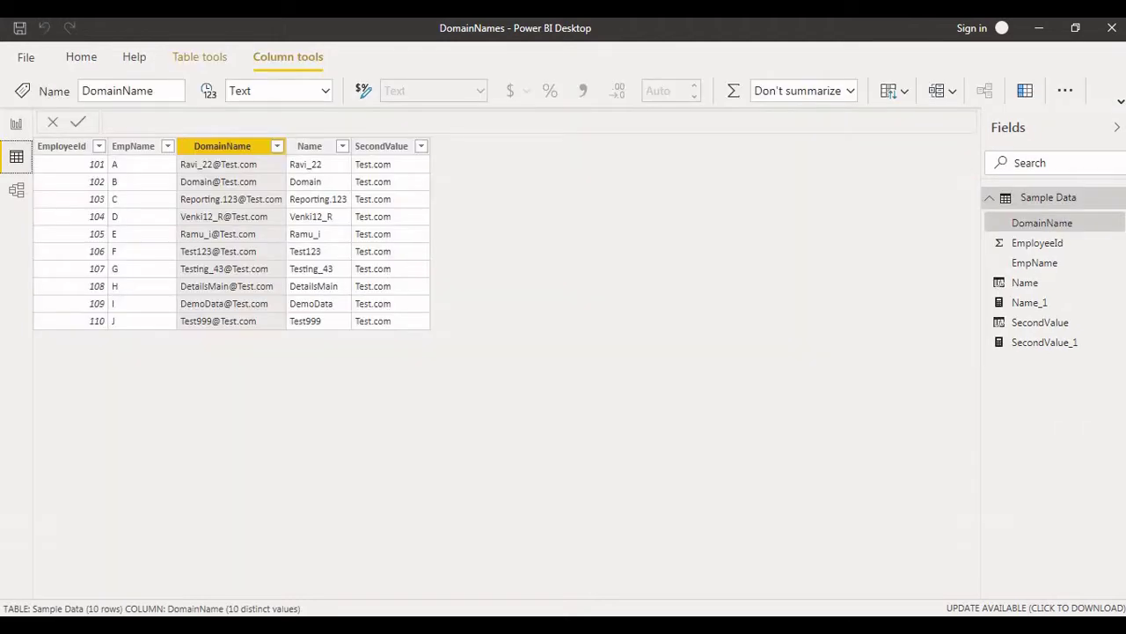
left_click(318, 234)
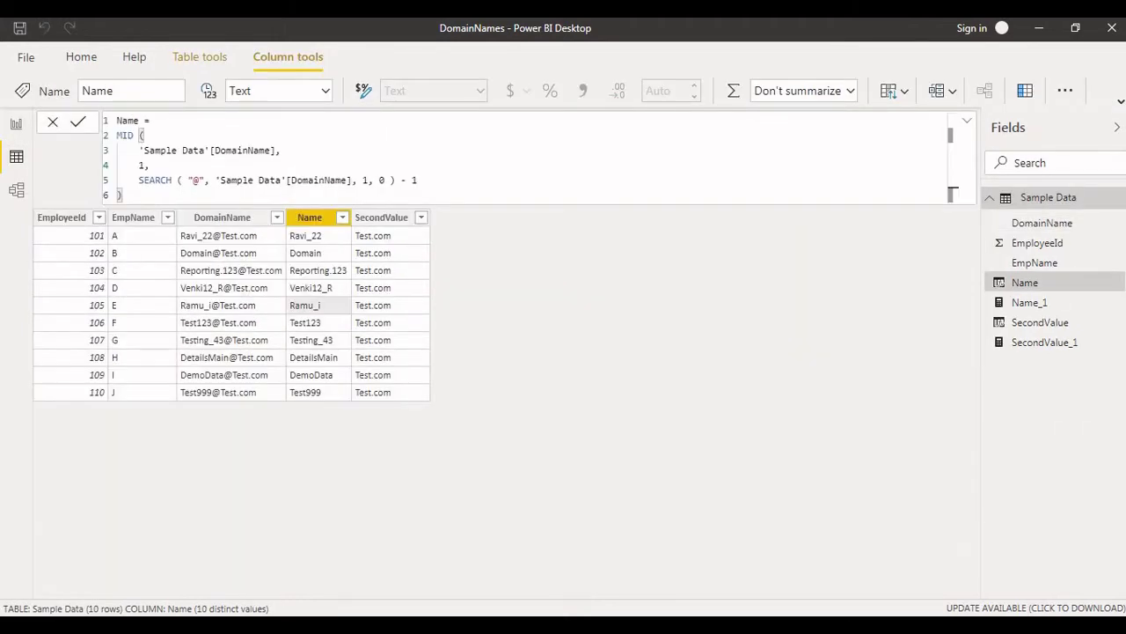
left_click(151, 166)
scroll(152, 165, "up", 2)
scroll(528, 167, "up", 1)
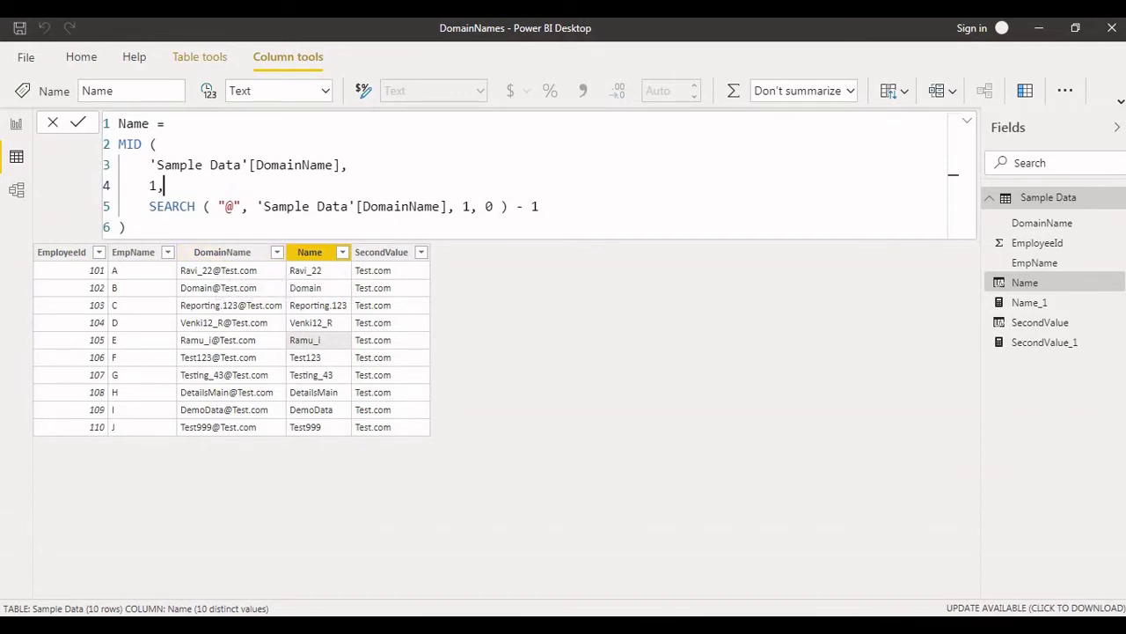
Examine the MID arguments in the Name column's formula: the DomainName text, the start position and the SEARCH for "@" minus 1
left_click(142, 144)
left_click(149, 165)
left_click_drag(149, 165, 349, 166)
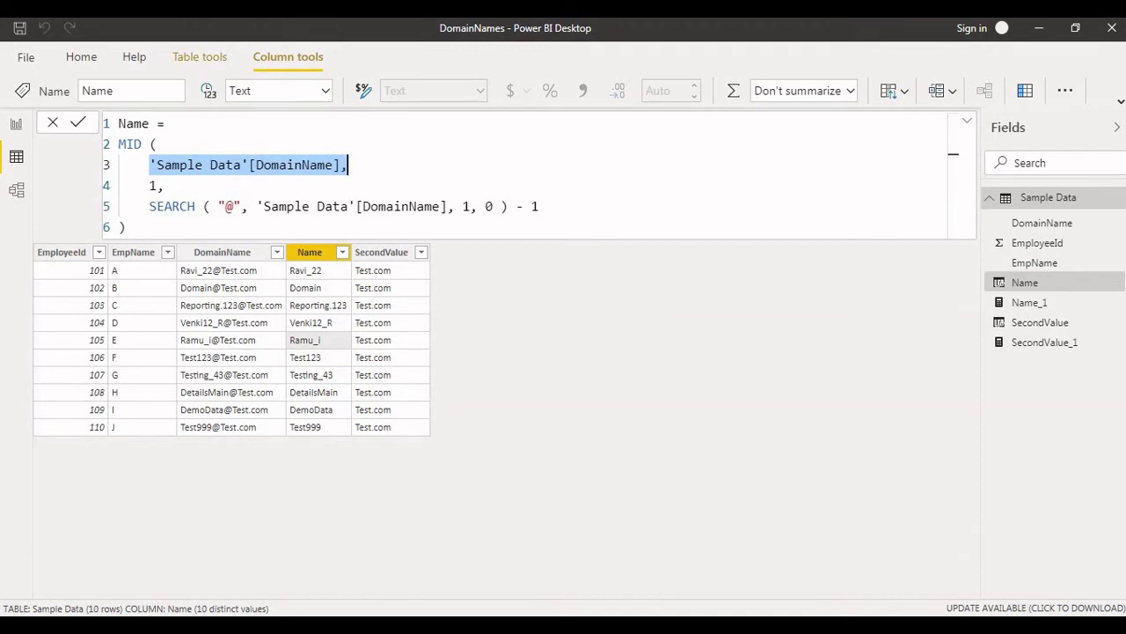
left_click_drag(142, 185, 164, 186)
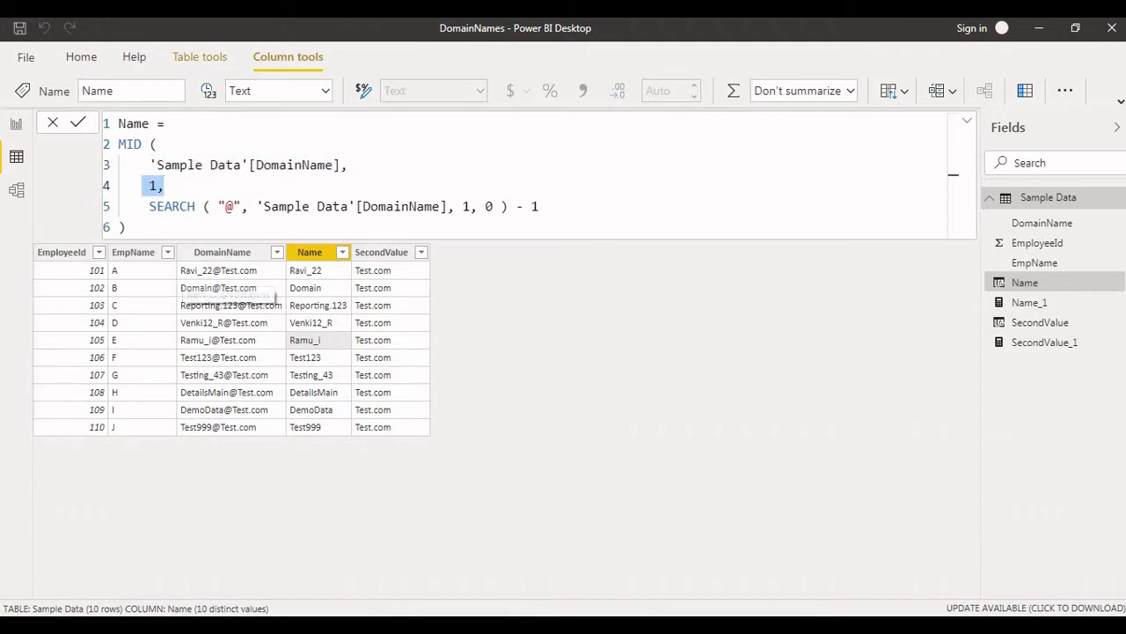
left_click(142, 185)
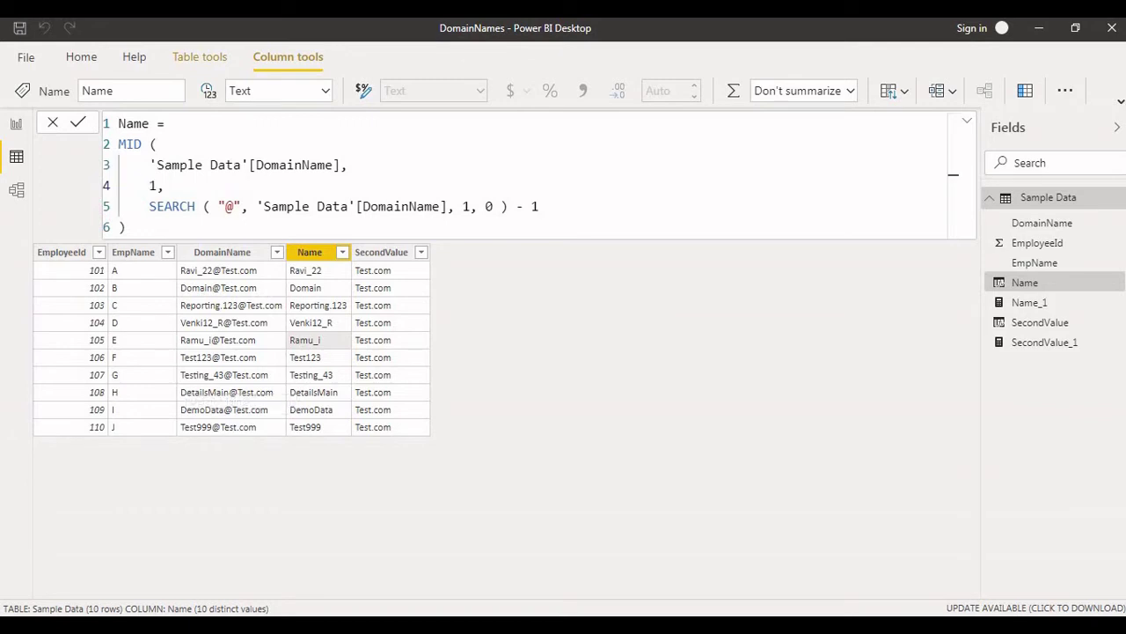
left_click_drag(143, 206, 256, 206)
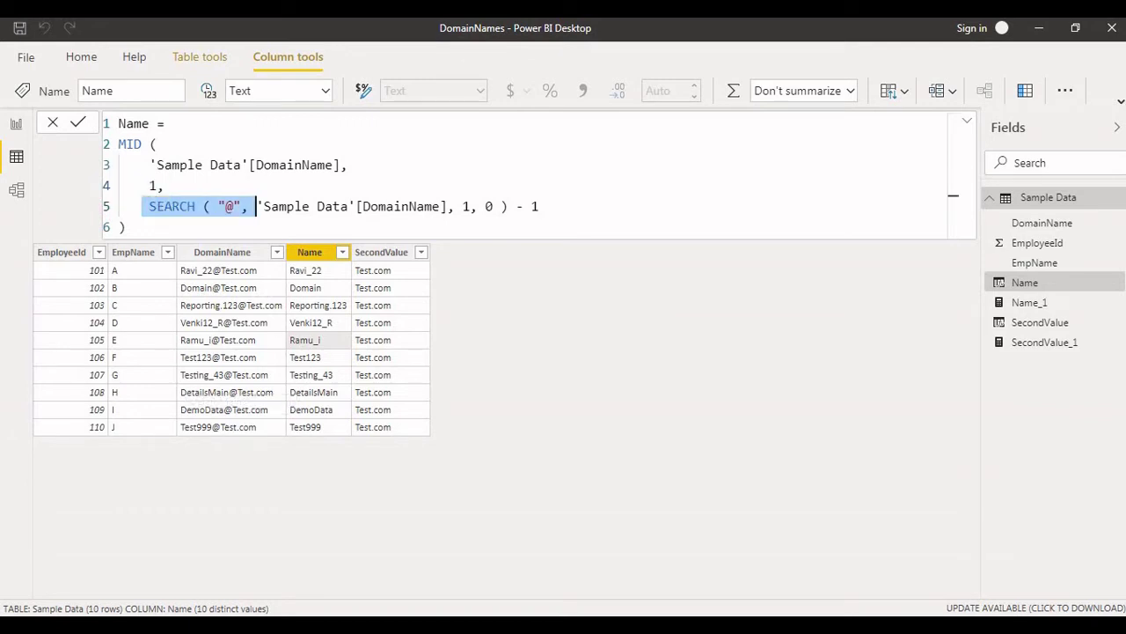
left_click(226, 206)
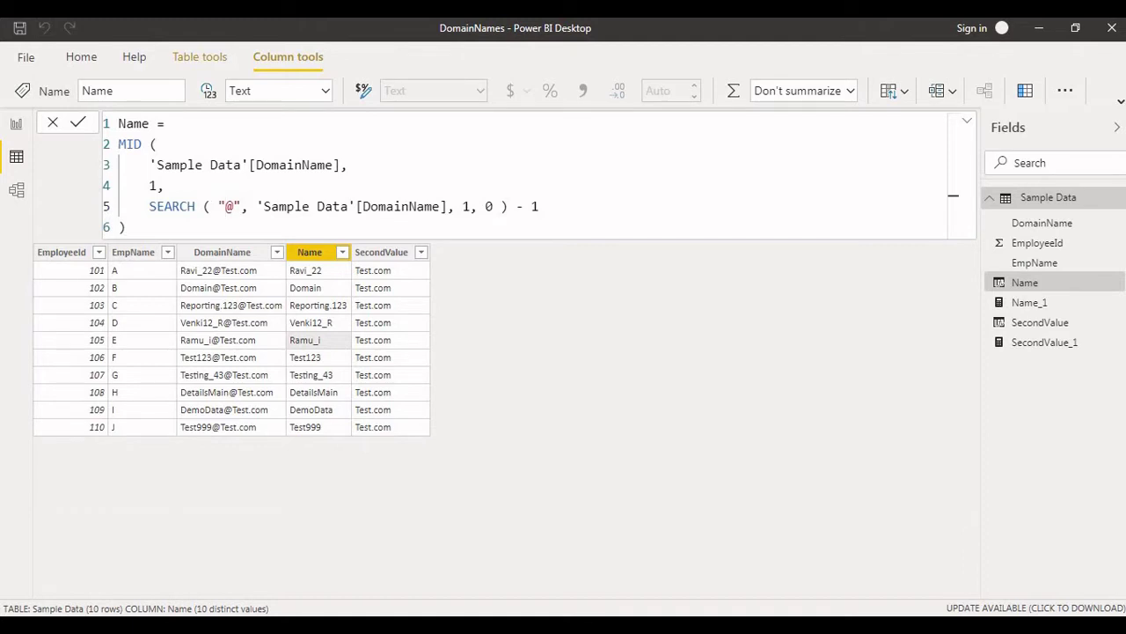
left_click_drag(517, 207, 539, 207)
left_click(271, 206)
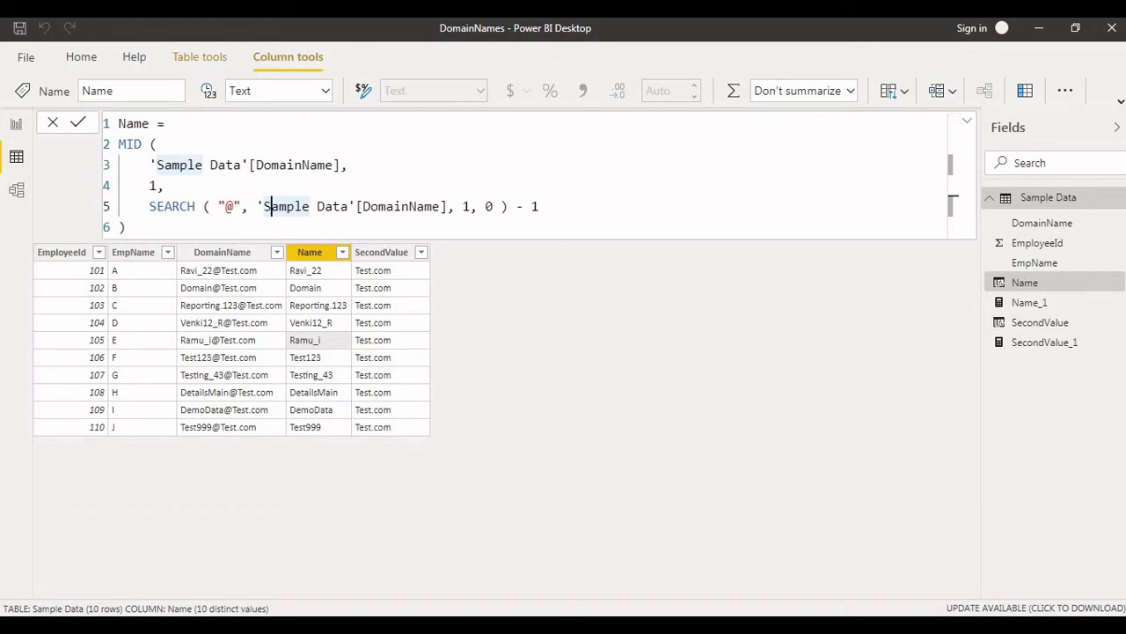
Examine the DomainName, SEARCH and LEN arguments in the SecondValue column's MID formula and compare it with the Name column's formula
left_click(389, 287)
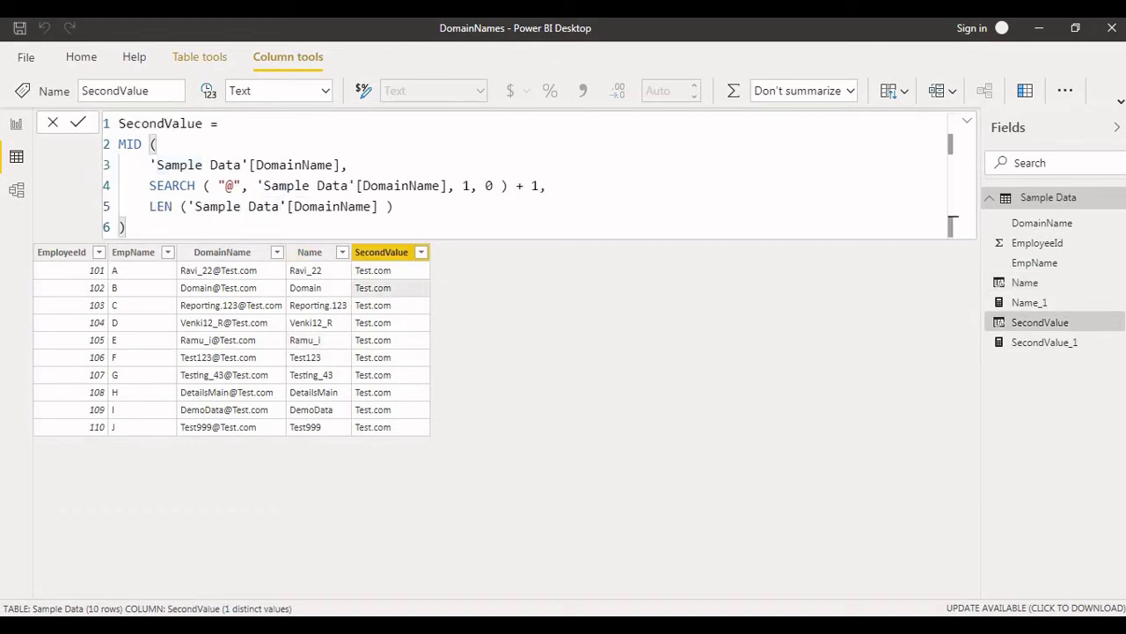
left_click(203, 164)
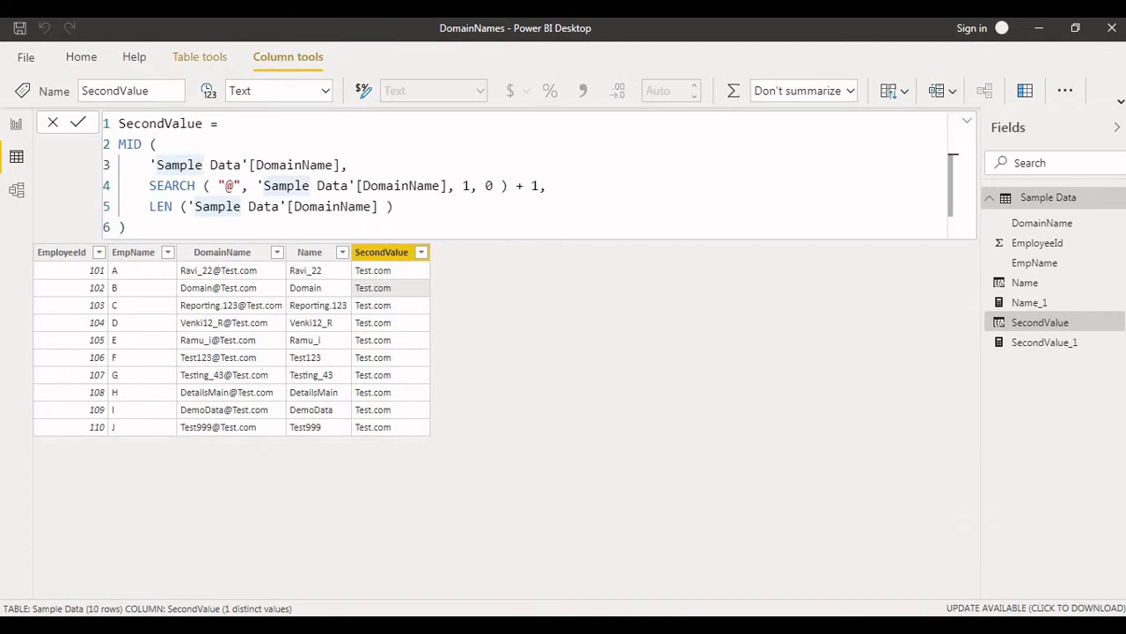
left_click_drag(142, 165, 349, 165)
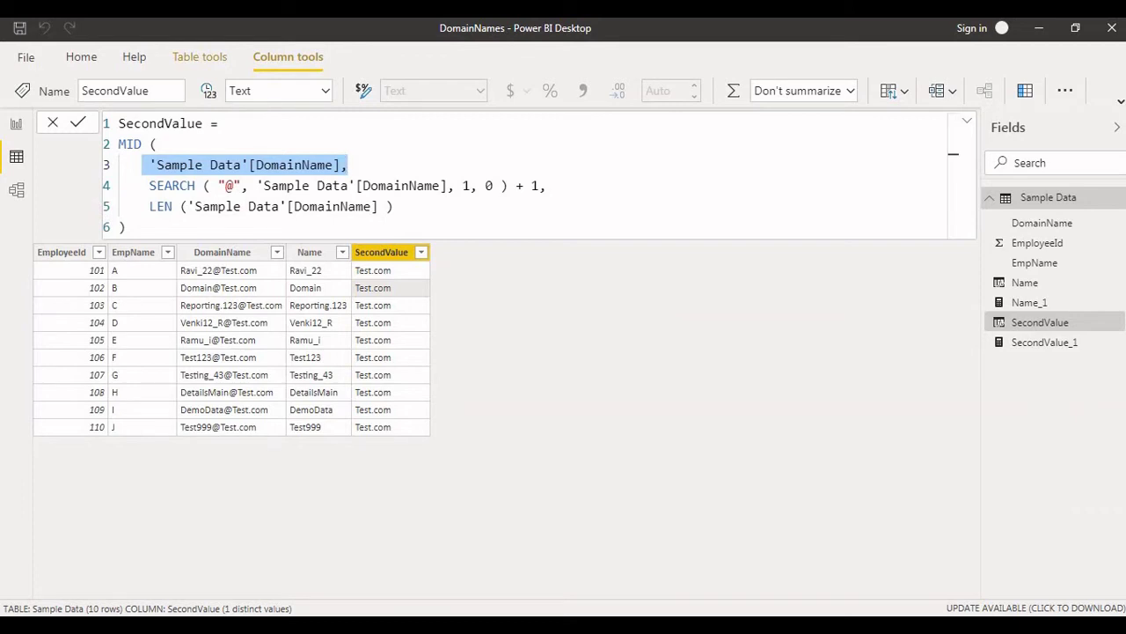
left_click(195, 186)
left_click_drag(149, 186, 547, 186)
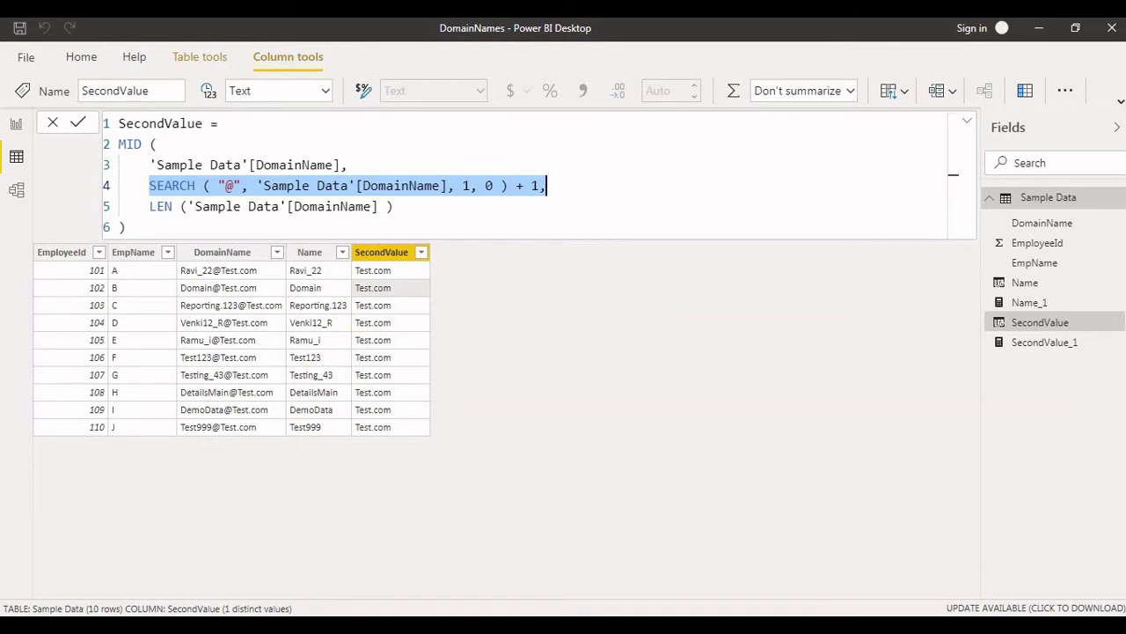
left_click(194, 207)
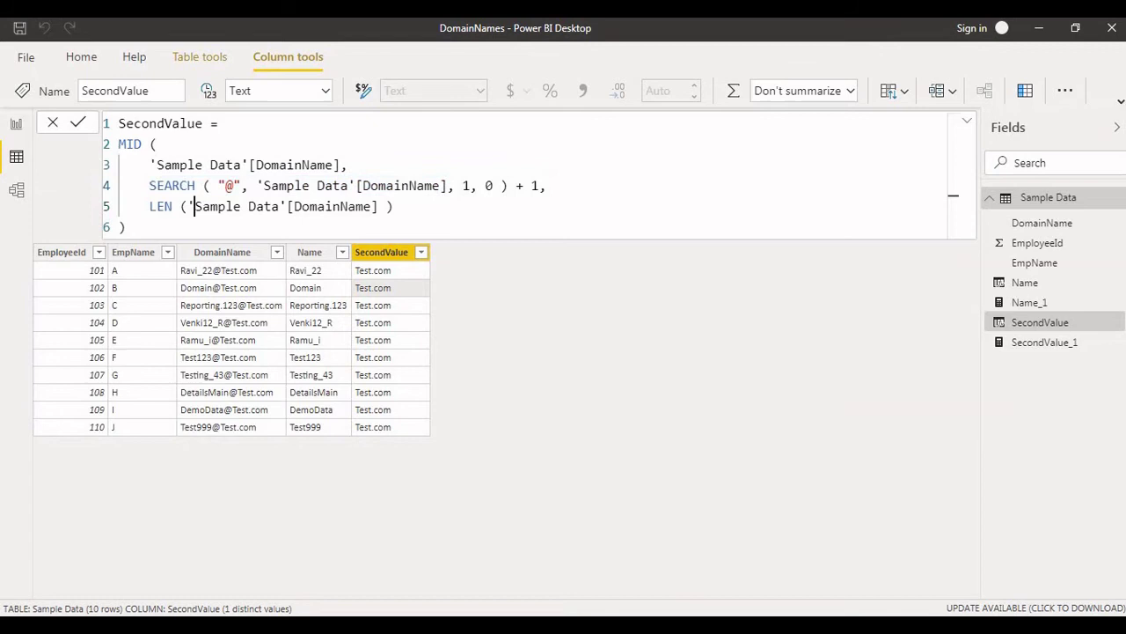
double_click(193, 206)
left_click_drag(149, 206, 393, 206)
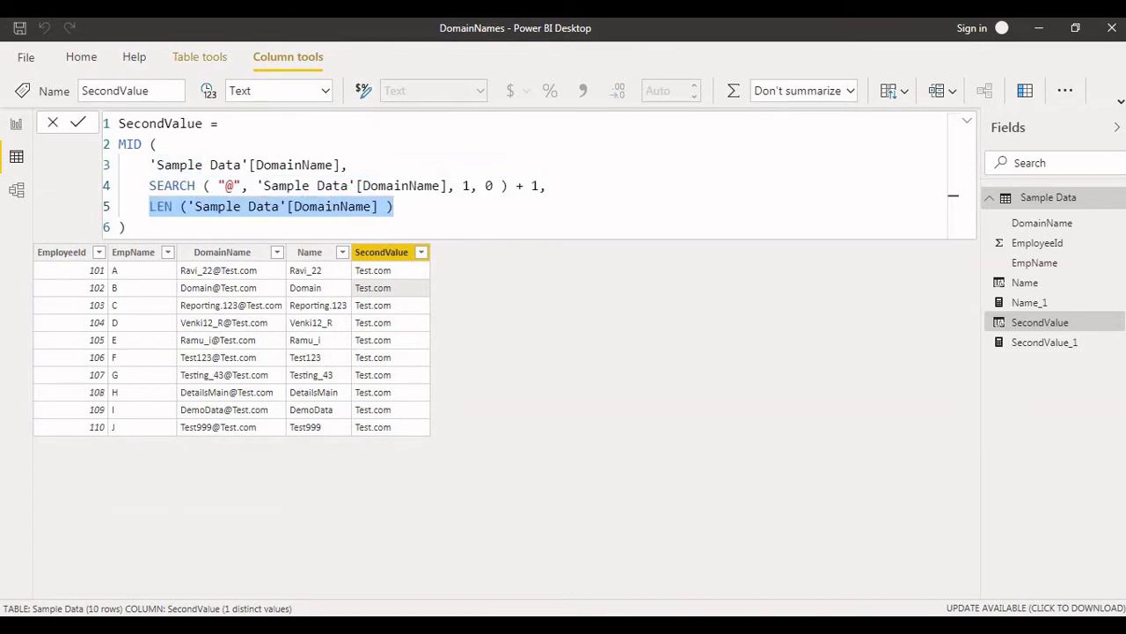
left_click(393, 206)
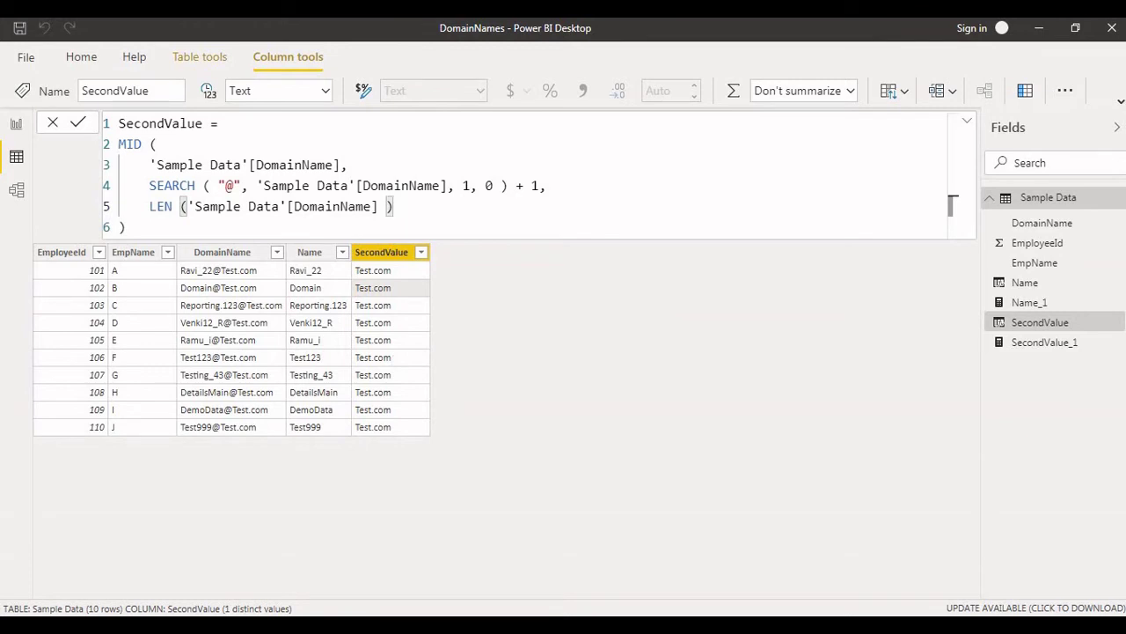
left_click(318, 308)
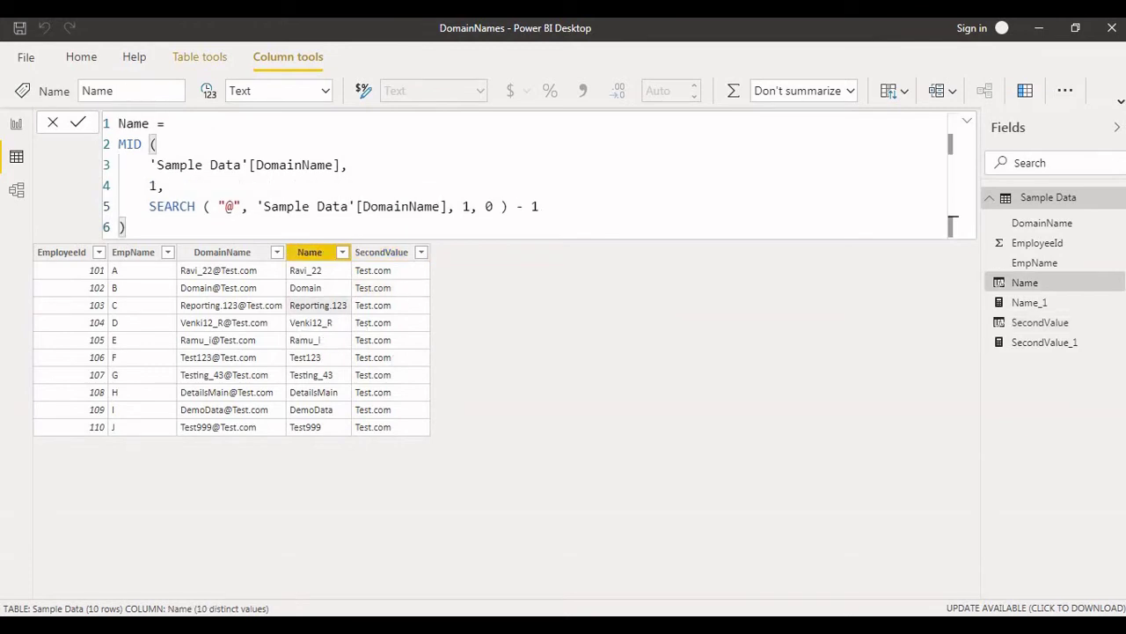
left_click(376, 291)
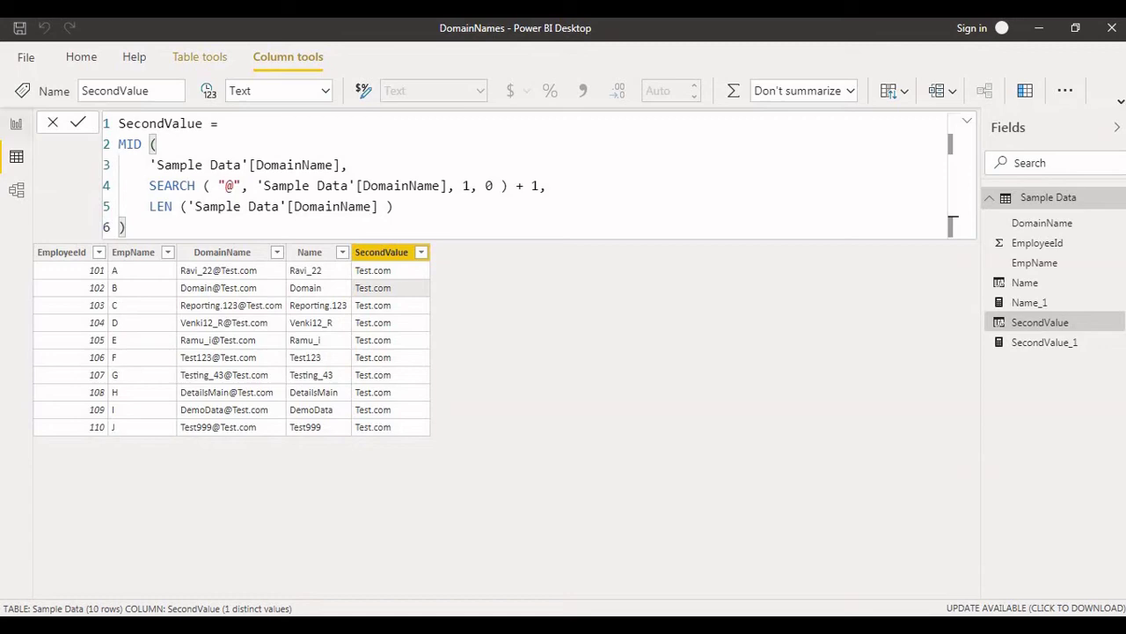
Return to the report page and remove the Q&A visual beside the table
left_click(16, 125)
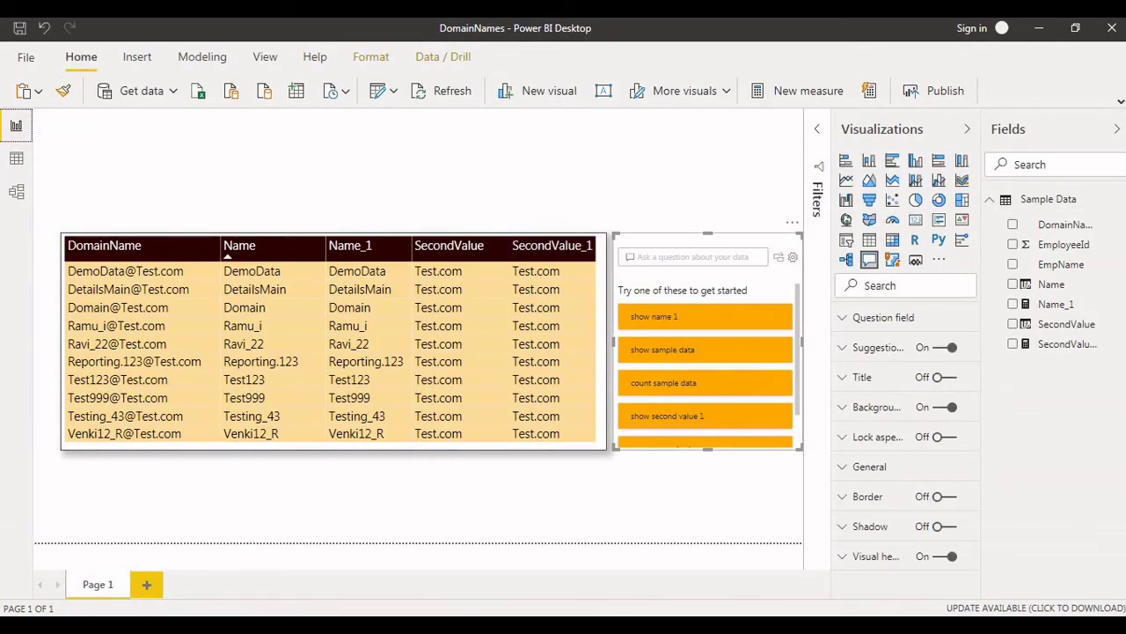
left_click(792, 222)
left_click(811, 239)
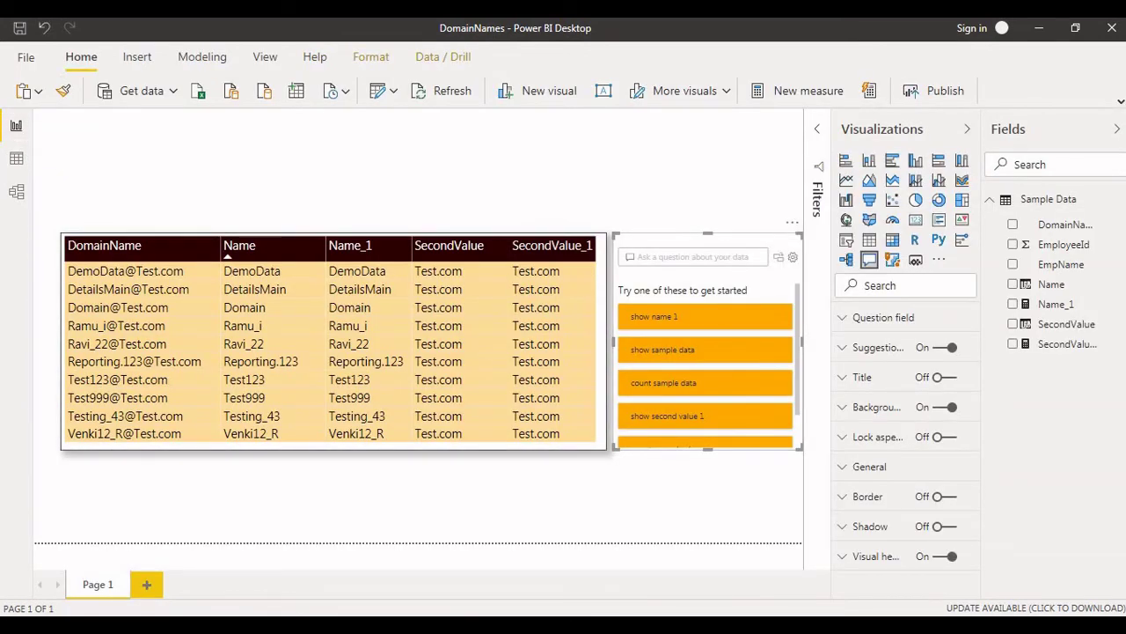
Display the full DAX formula of the Name_1 measure with enlarged text
left_click(1056, 305)
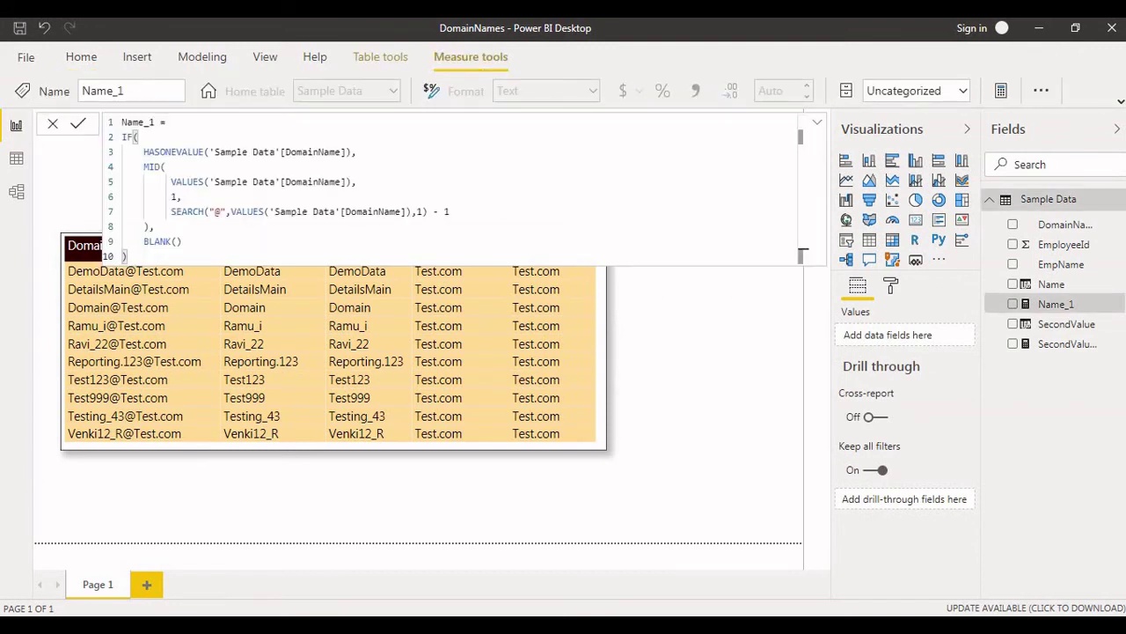
scroll(458, 189, "up", 3)
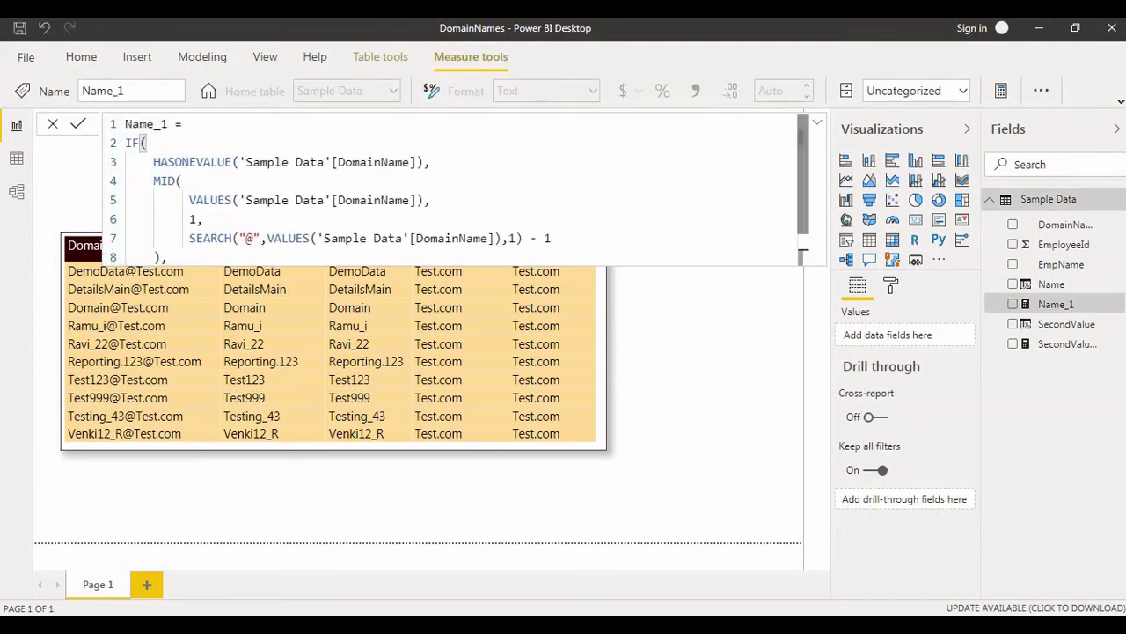
left_click(818, 123)
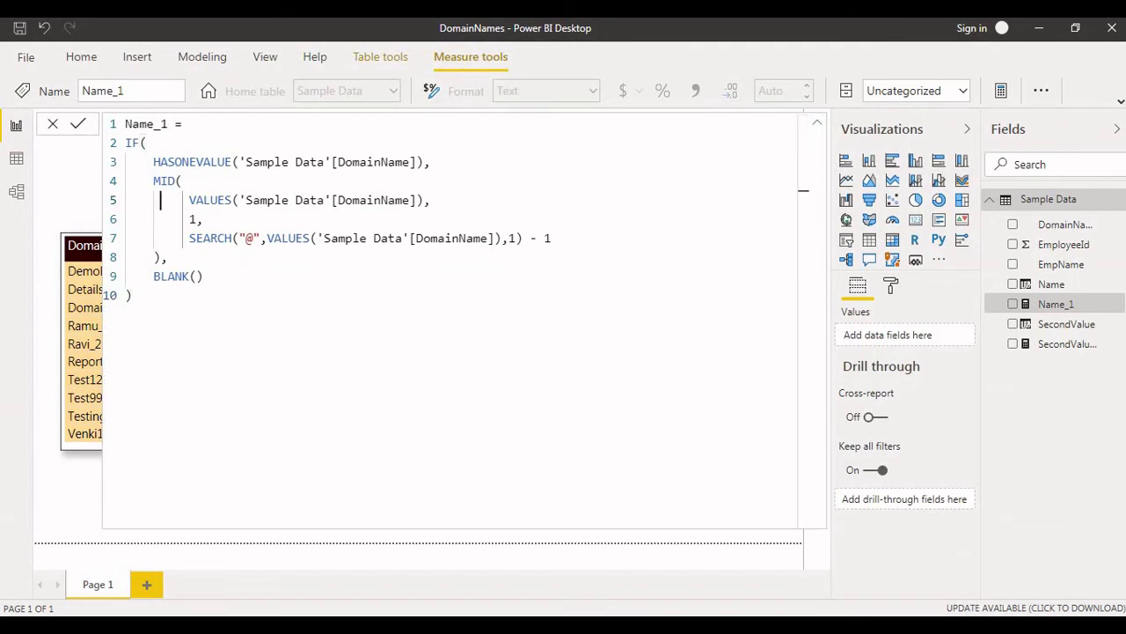
Examine the Name_1 measure's IF formula: the HASONEVALUE condition, the MID expression with VALUES and SEARCH, and the BLANK alternative
left_click_drag(147, 162, 430, 162)
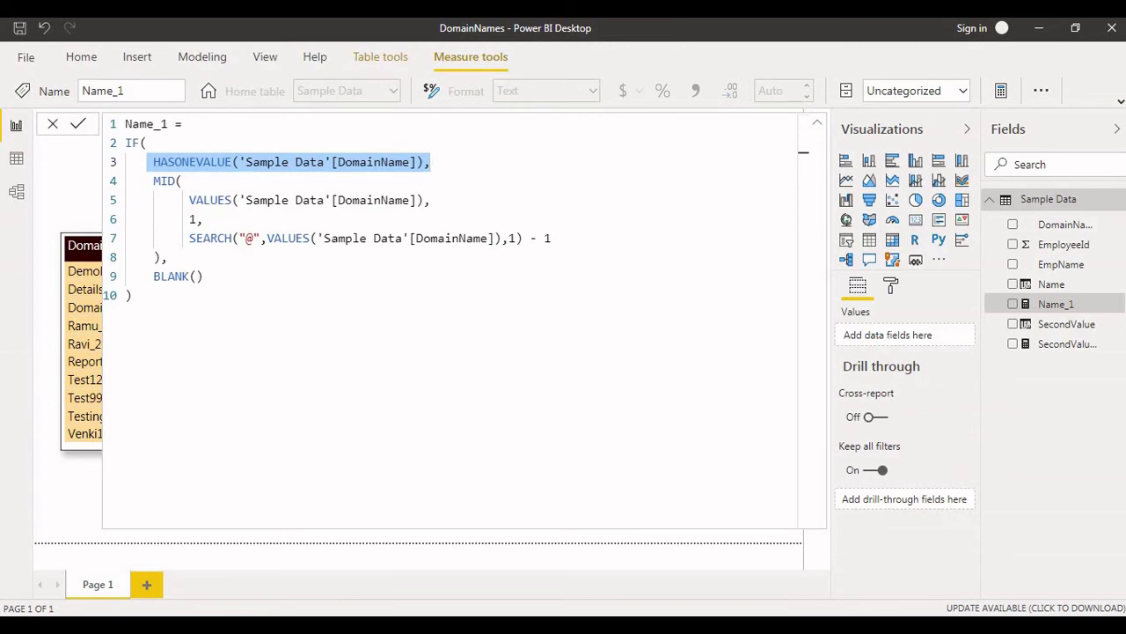
left_click_drag(153, 180, 196, 276)
left_click(167, 276)
left_click(130, 296)
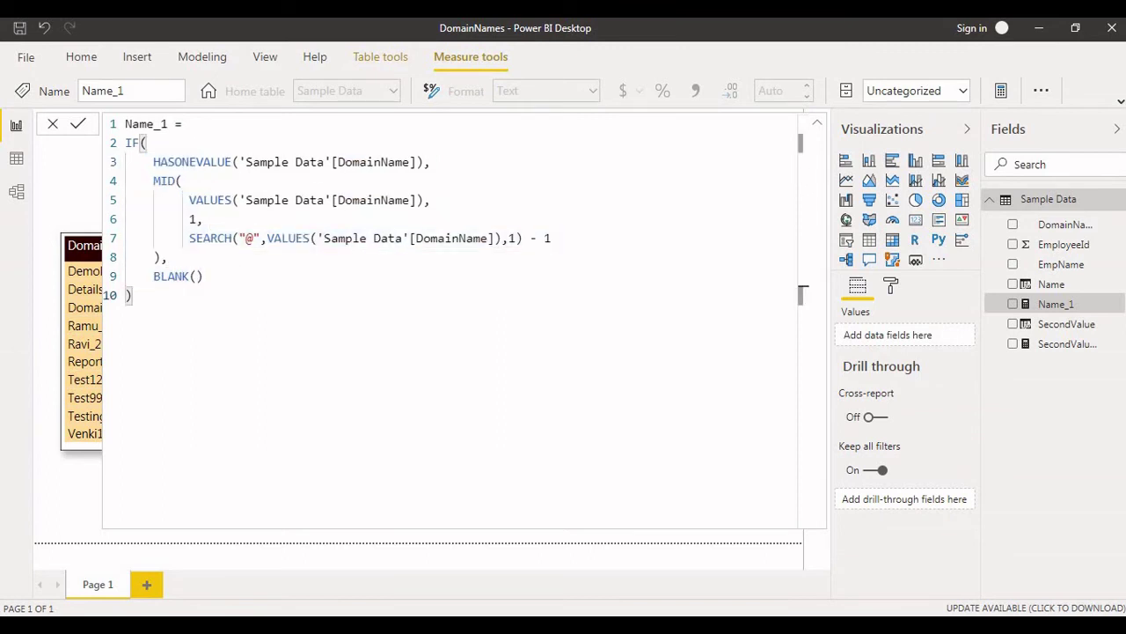
left_click_drag(160, 181, 183, 237)
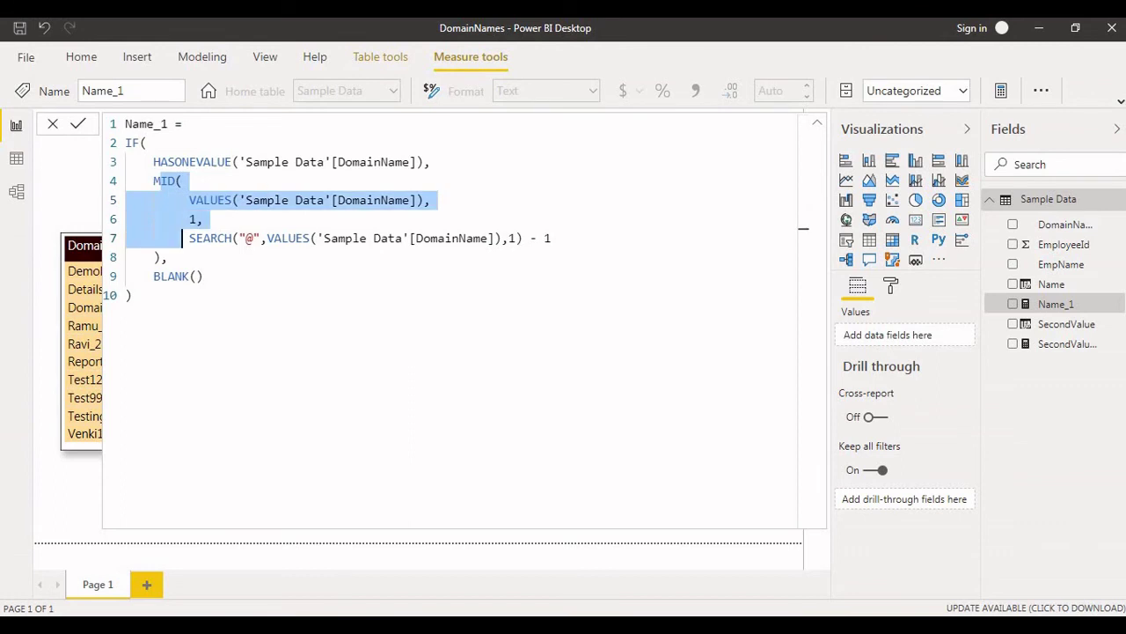
left_click(183, 238)
left_click_drag(153, 180, 160, 238)
left_click_drag(147, 143, 359, 162)
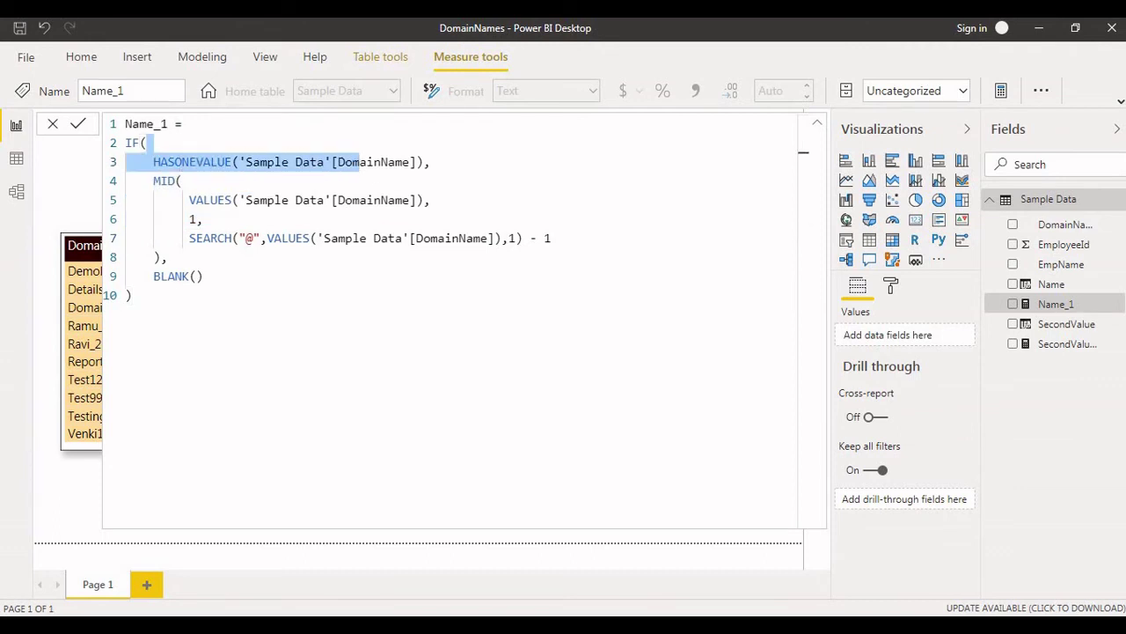
left_click(167, 257)
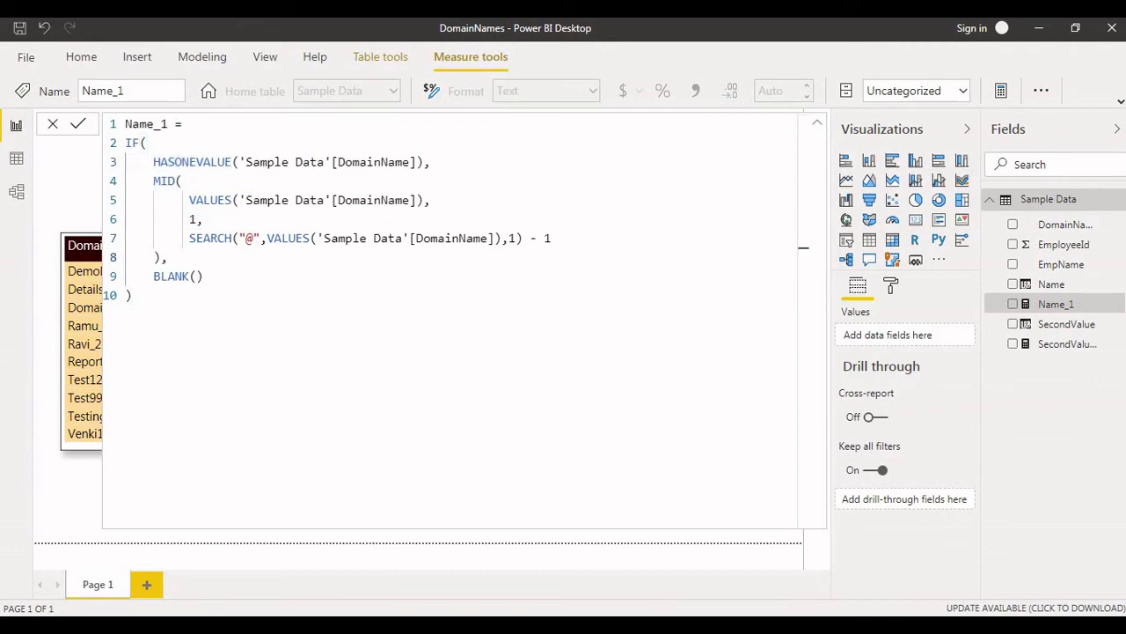
left_click_drag(181, 162, 130, 295)
left_click(132, 296)
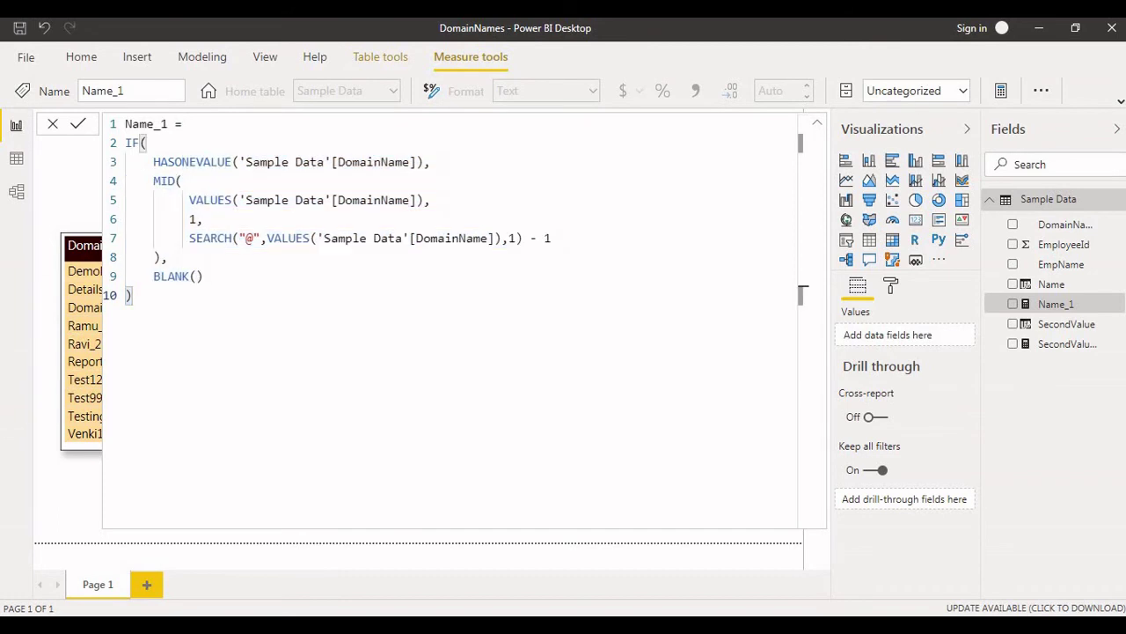
Display the full DAX formula of the SecondValue_1 measure with enlarged text
left_click(1067, 344)
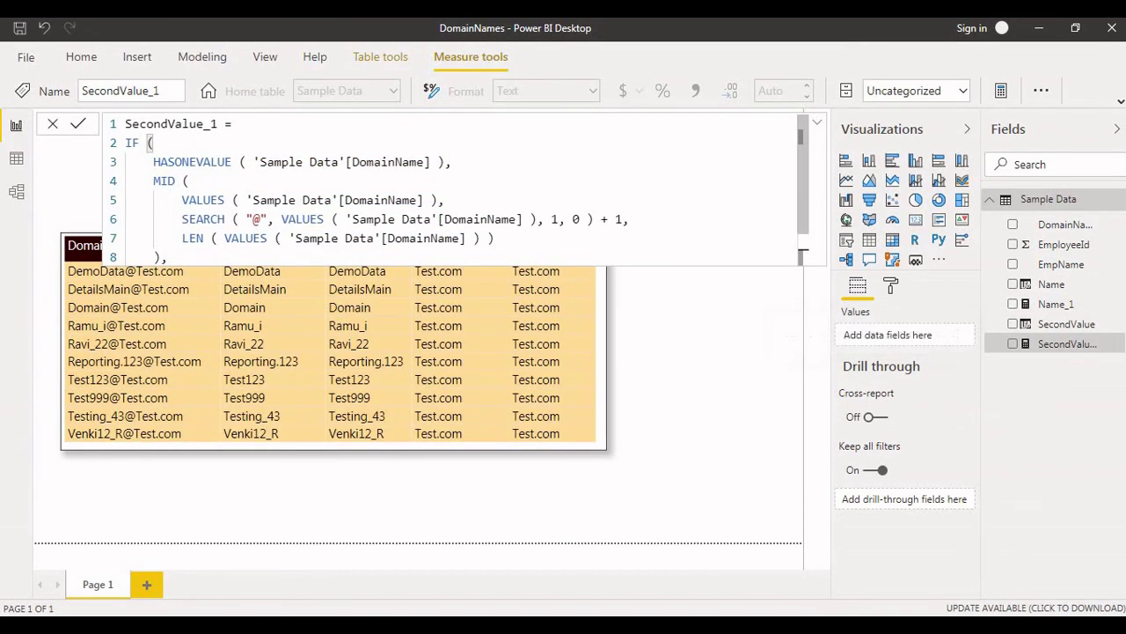
left_click(817, 122)
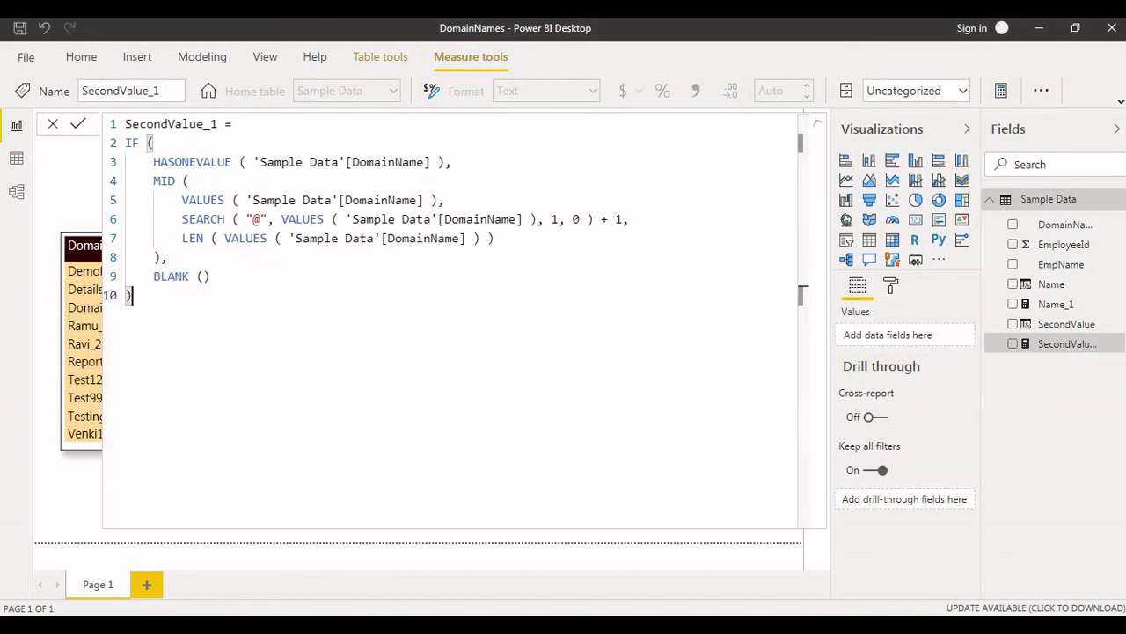
scroll(352, 211, "up", 2)
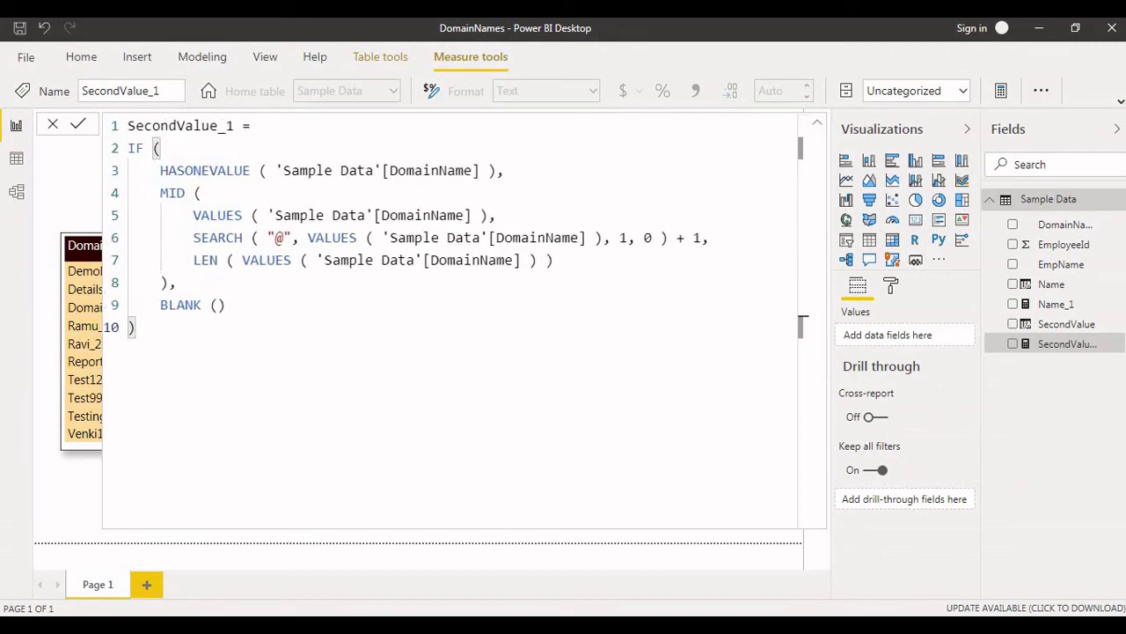
Examine the SecondValue_1 measure's IF formula: the HASONEVALUE condition, the MID expression with VALUES, SEARCH and LEN, and the BLANK alternative
left_click_drag(202, 171, 137, 328)
left_click(133, 326)
left_click_drag(167, 171, 138, 327)
left_click(137, 327)
left_click_drag(145, 169, 448, 170)
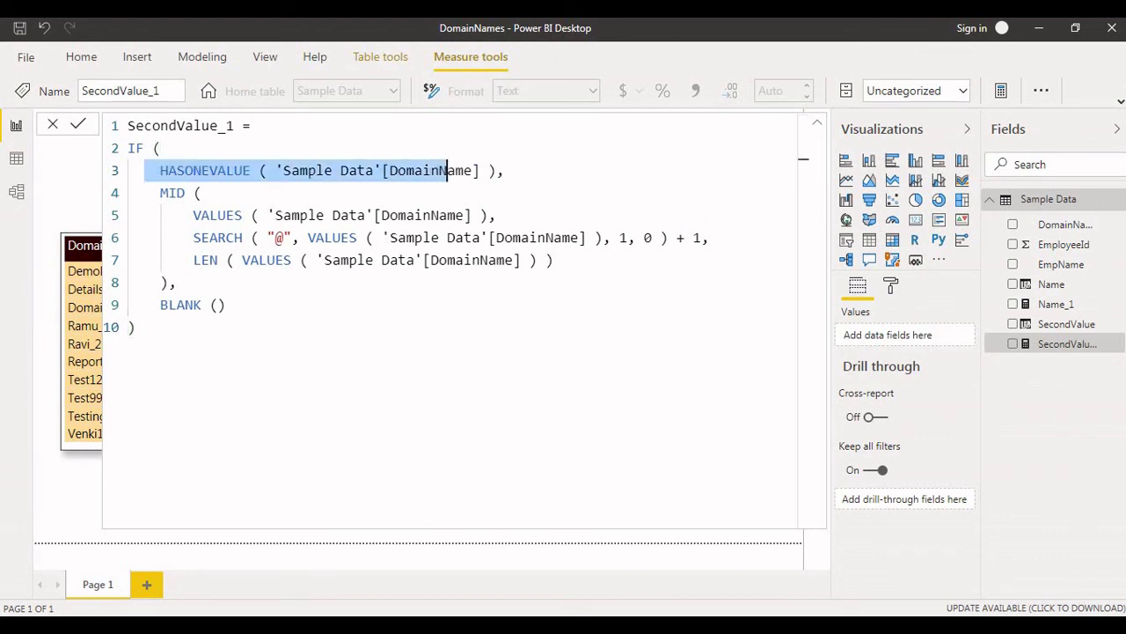
left_click_drag(144, 193, 176, 281)
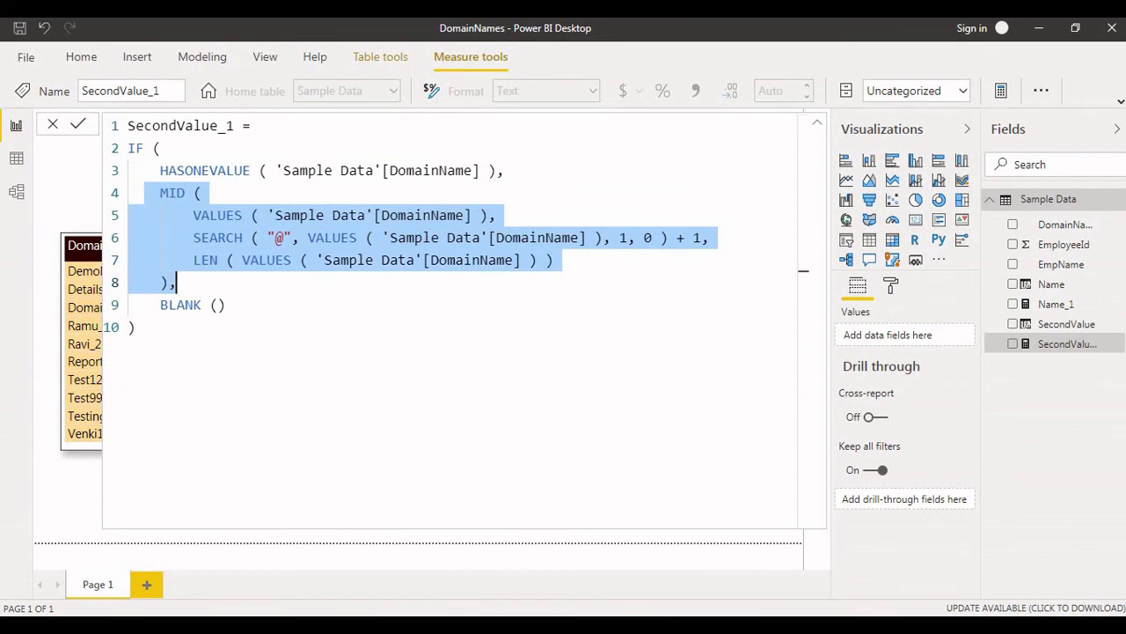
left_click(210, 215)
left_click_drag(193, 237, 480, 237)
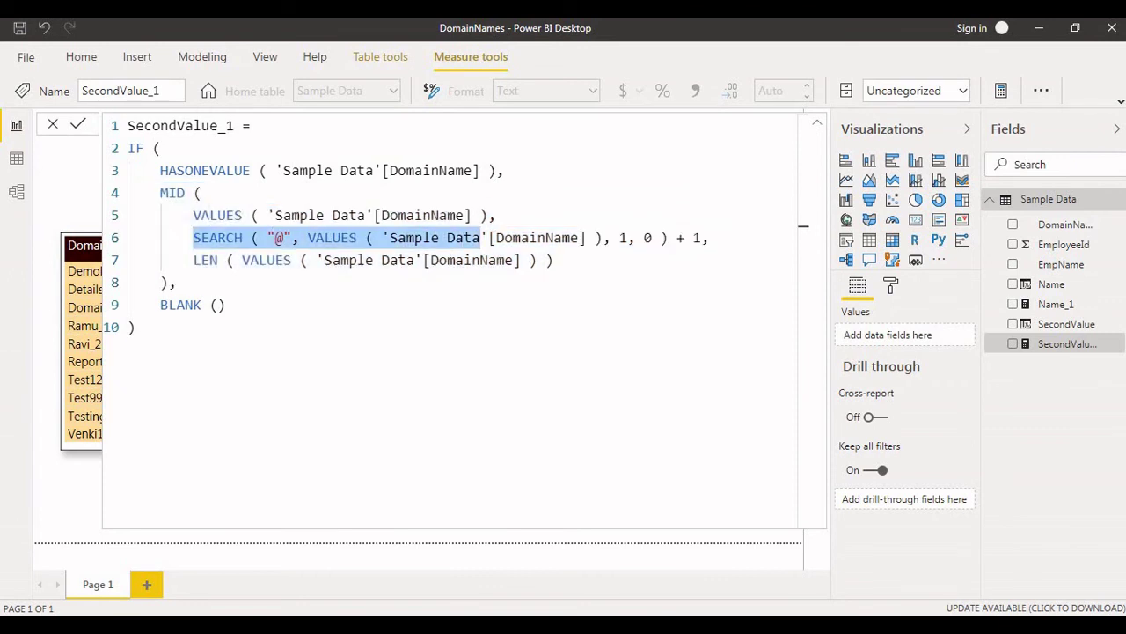
left_click_drag(242, 259, 504, 260)
left_click(226, 304)
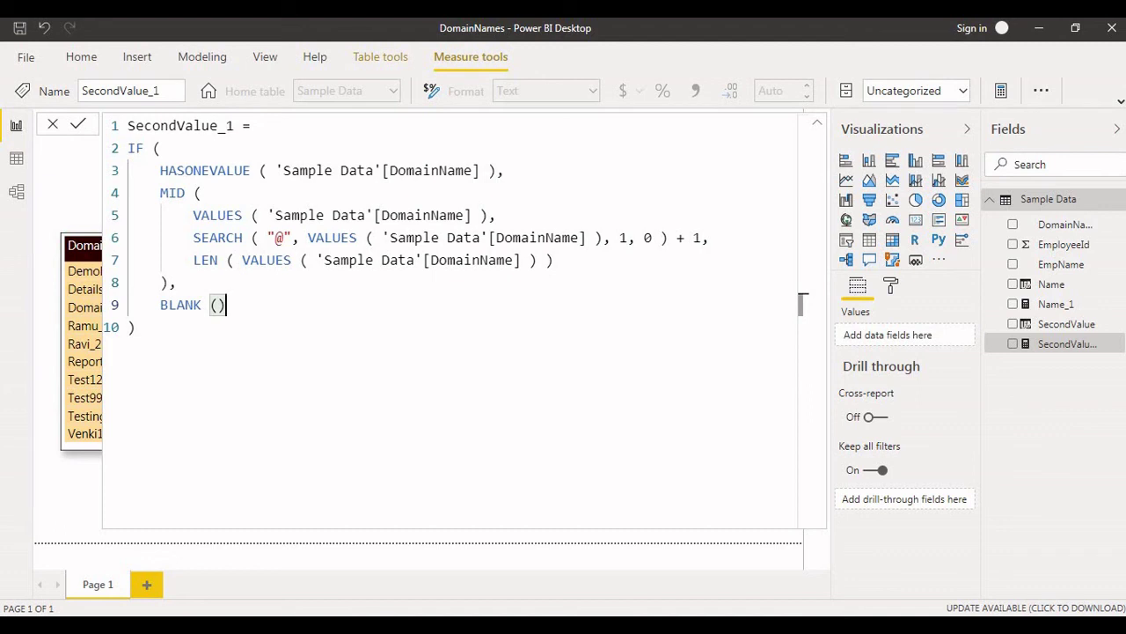
left_click_drag(226, 304, 144, 283)
left_click(134, 327)
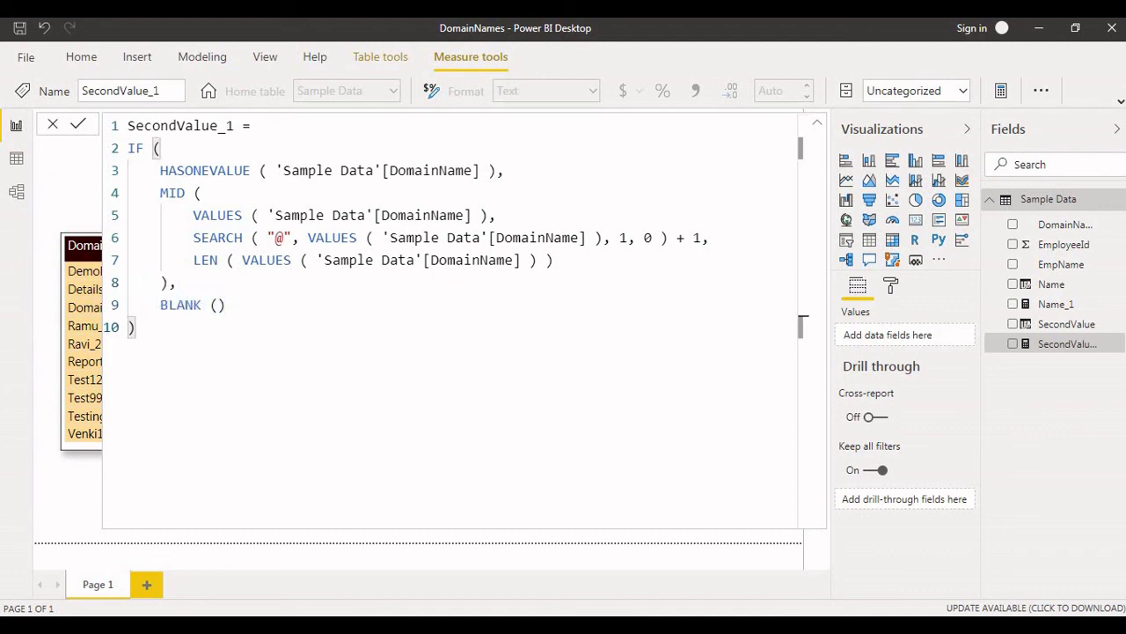
left_click_drag(135, 326, 160, 305)
left_click(134, 326)
Collapse the SecondValue_1 formula to reveal the report table and switch to the Course_Details.PNG image in Windows Photo Viewer
left_click(818, 122)
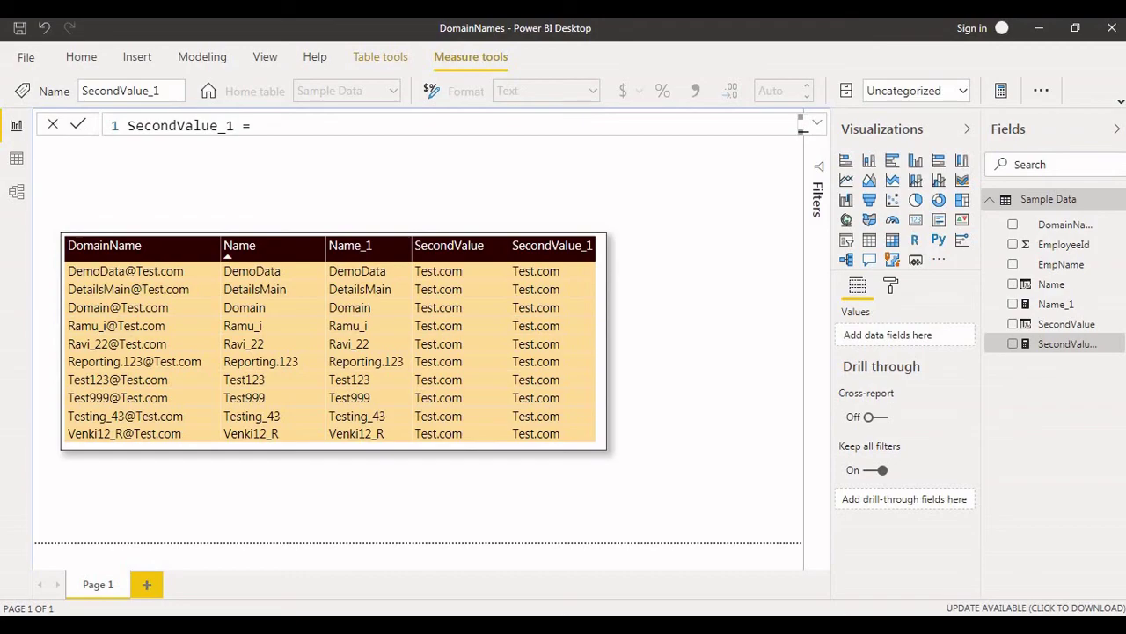
key("alt+Tab")
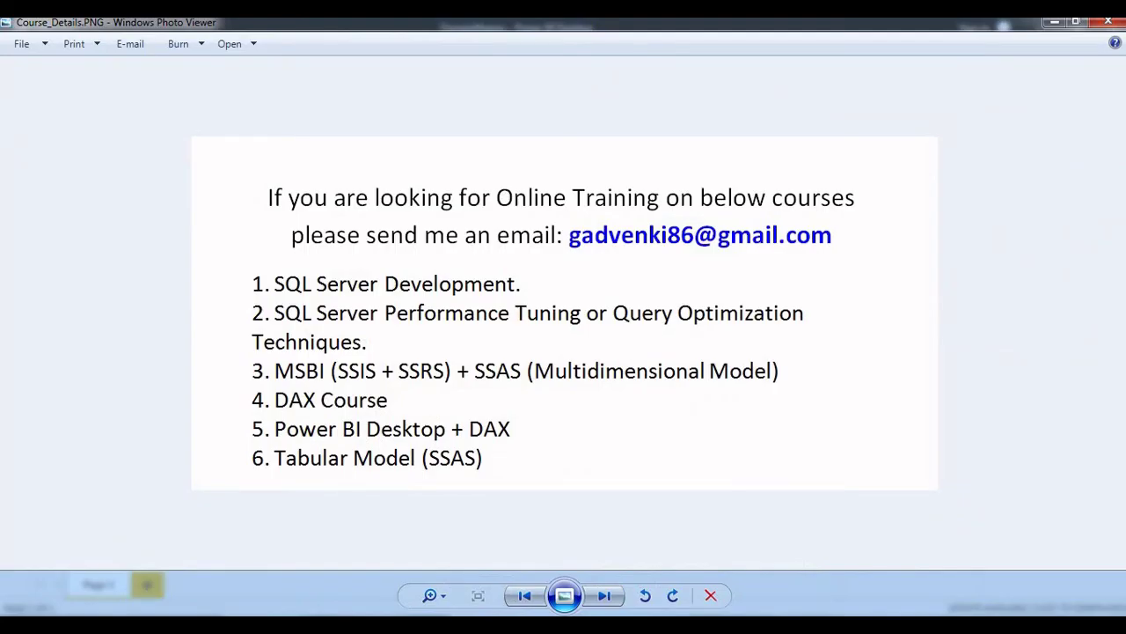